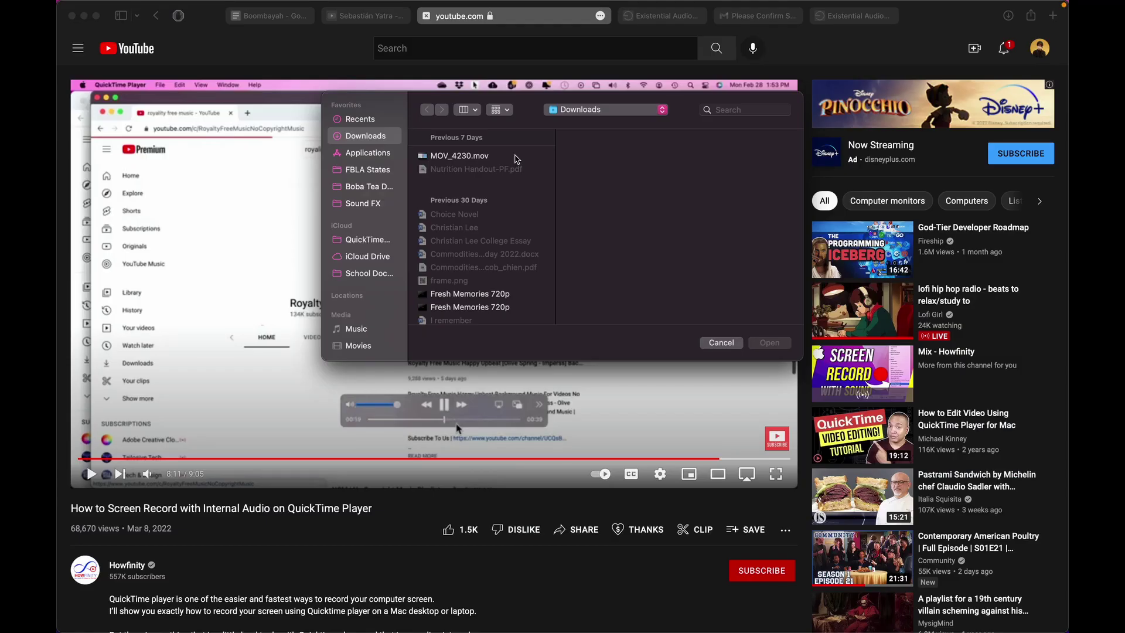
Select the old draft MOV_4230.mov in the Downloads folder of QuickTime's Open dialog.
click(515, 157)
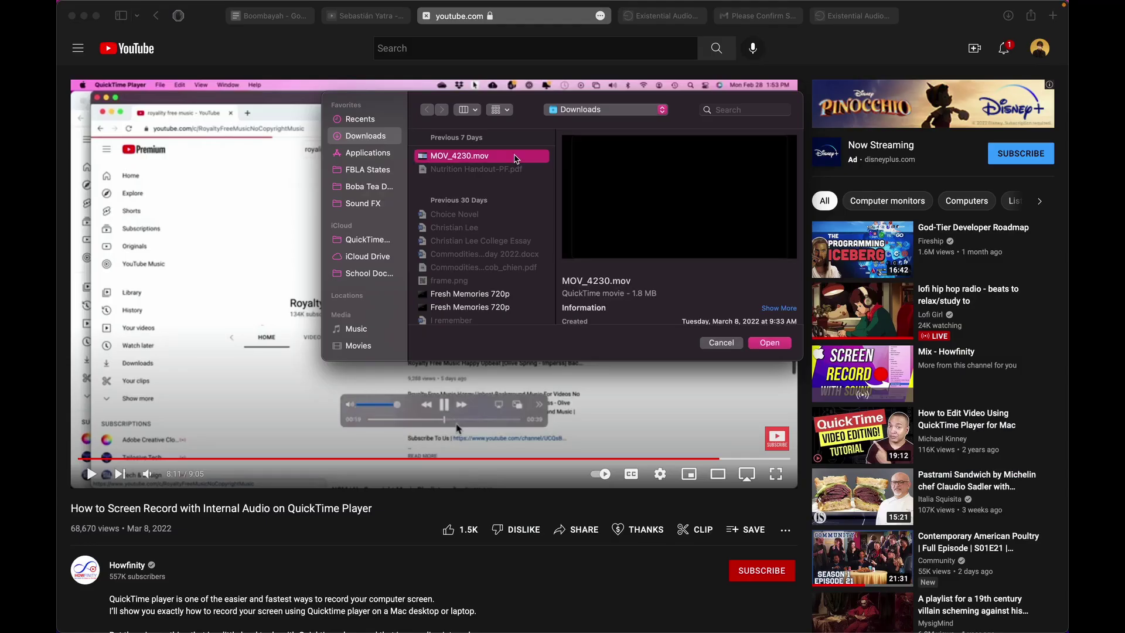
Open MOV_4230.mov in QuickTime Player to watch the old draft.
double_click(515, 157)
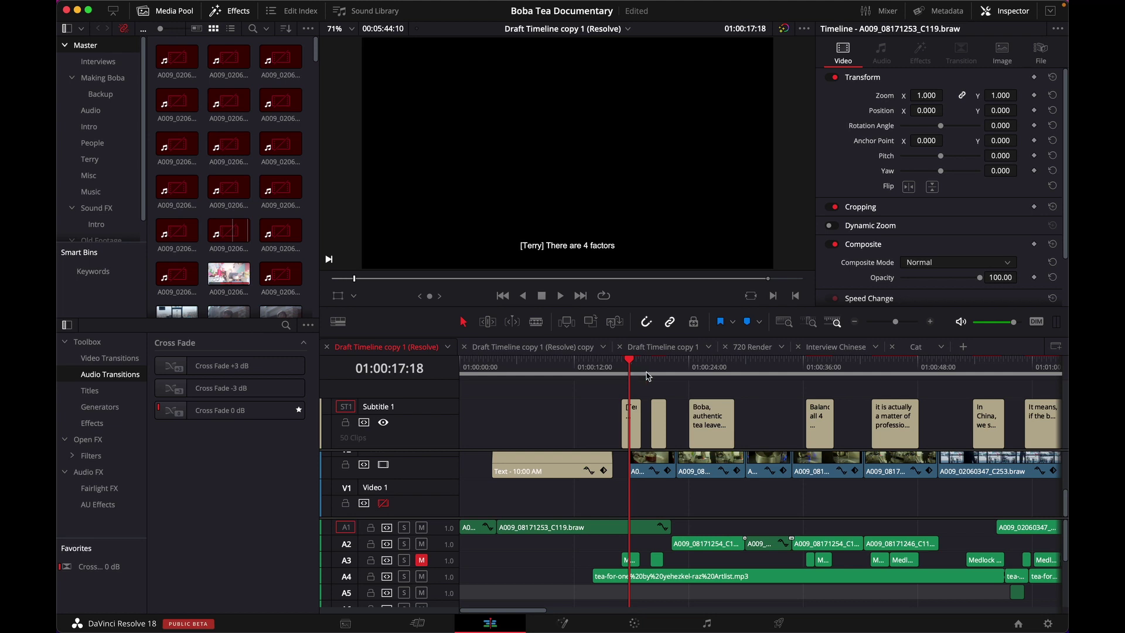
Scrub through the pot close-up and settle at 01:00:18:21 on the '[Terry] There are 4 factors' subtitle.
drag(664, 375, 666, 378)
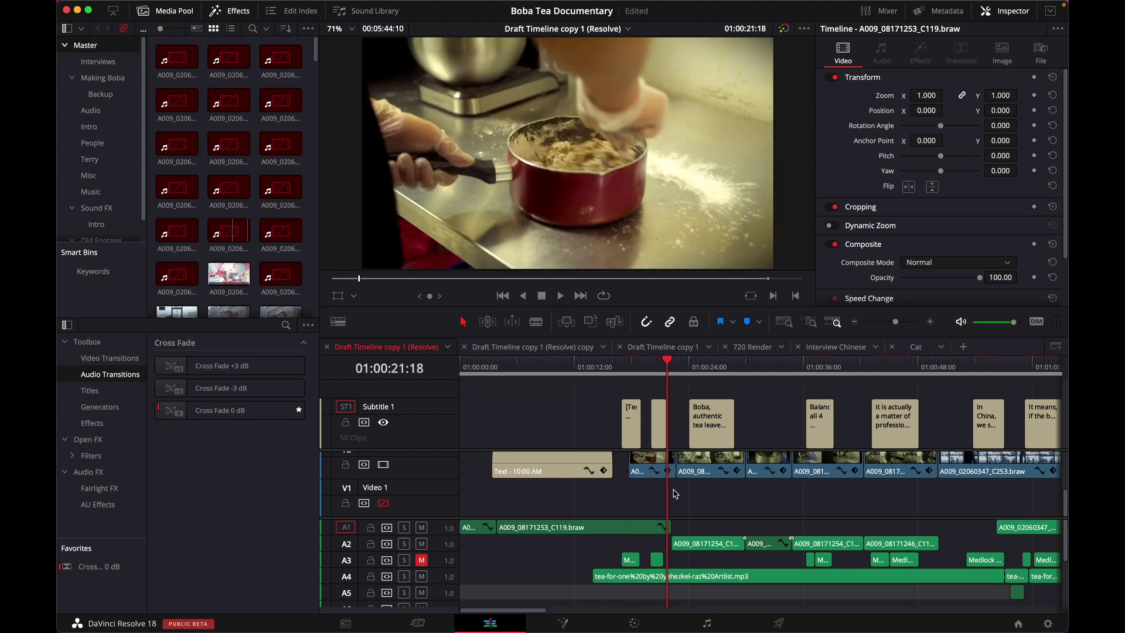
click(651, 366)
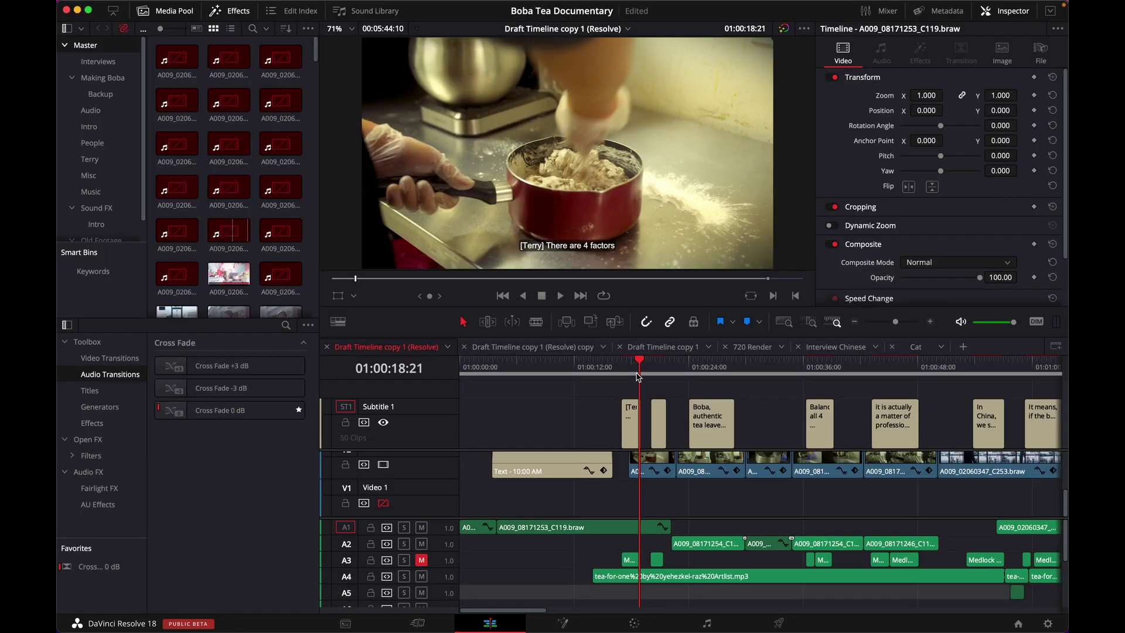
Scrub between the 10:00 AM title card and kitchen shot, ending at 01:00:25:03 on clip A009_08171254_C120.
mouse_move(643, 376)
mouse_down()
mouse_move(714, 398)
mouse_move(654, 394)
mouse_up()
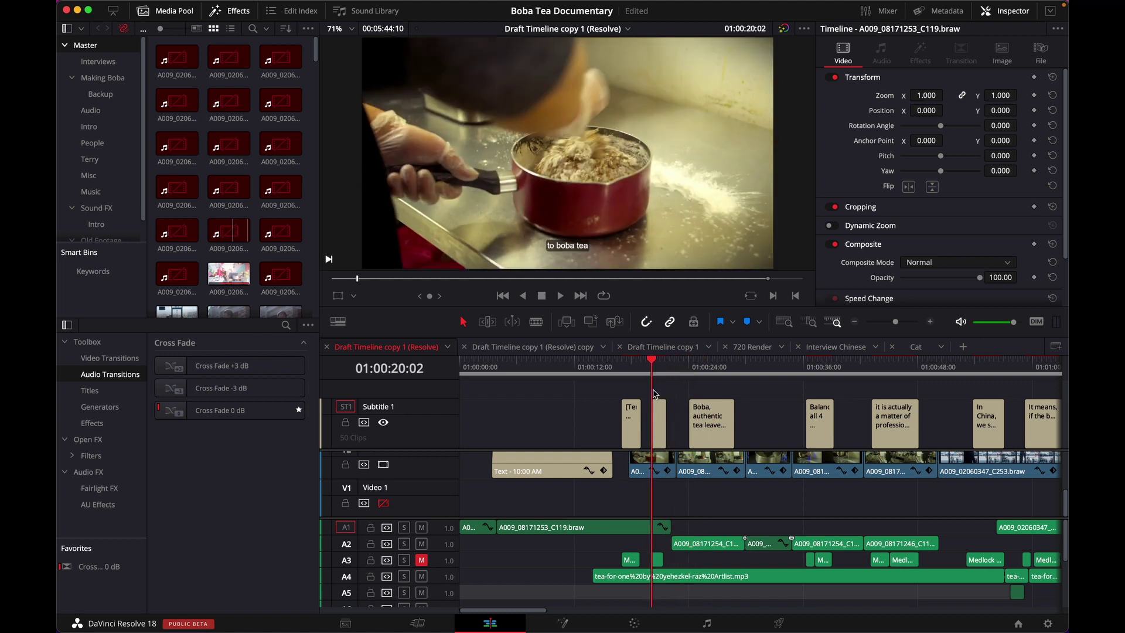
drag(654, 393, 677, 397)
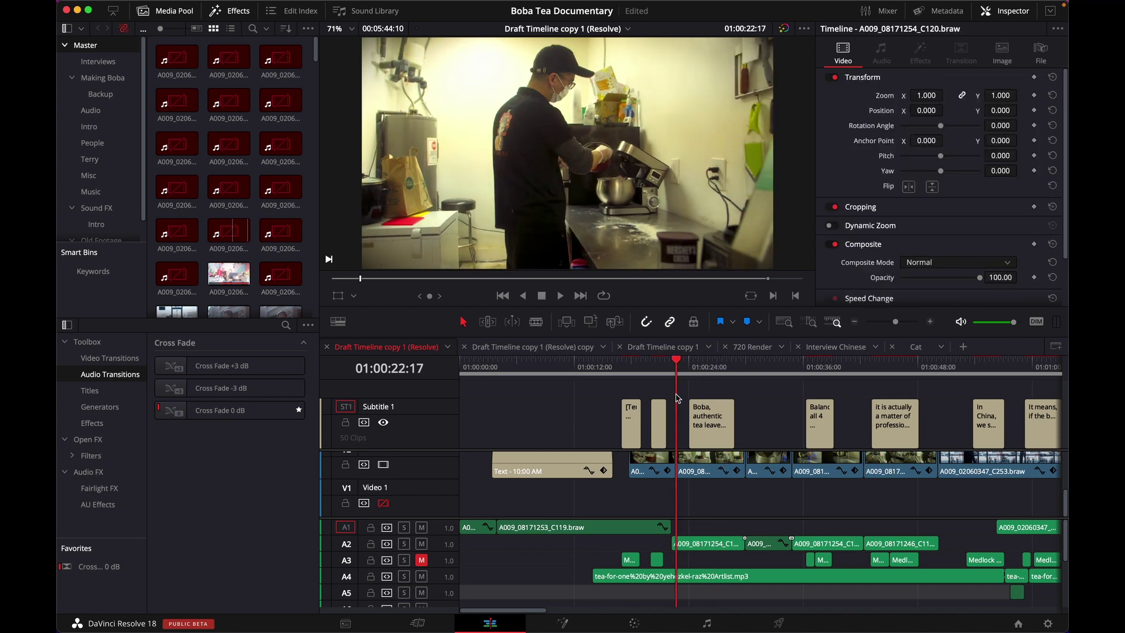
drag(677, 397, 609, 404)
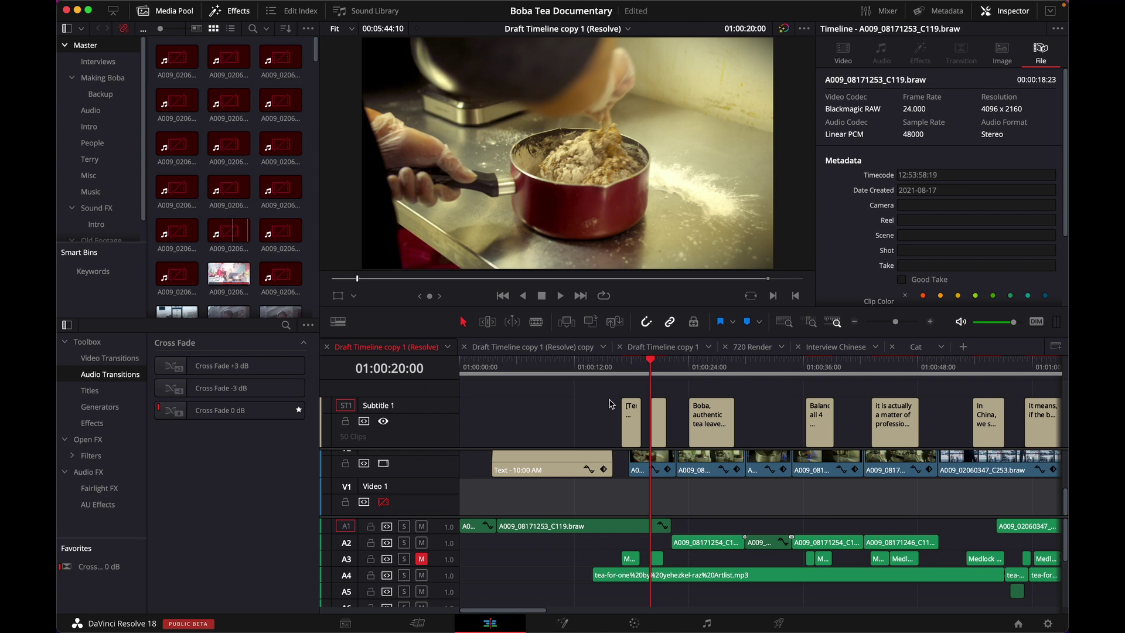
drag(639, 366, 702, 382)
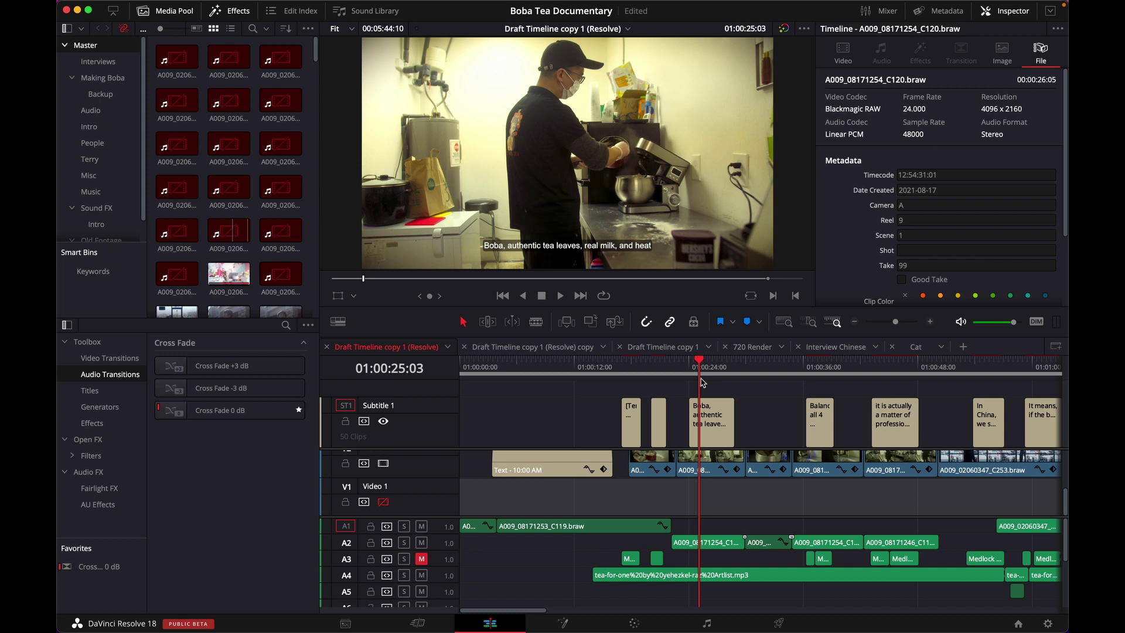
Review the 10:00 AM title, the A009_08171254_C120 kitchen clip, and the pot close-up at 01:00:20:01.
click(592, 368)
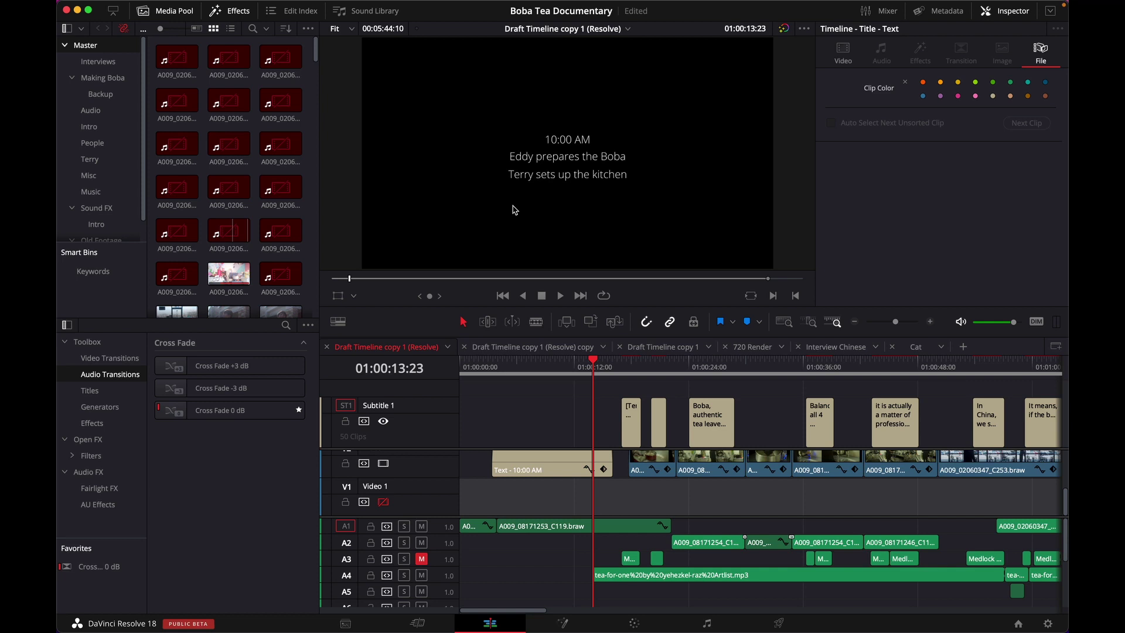
drag(639, 370, 653, 374)
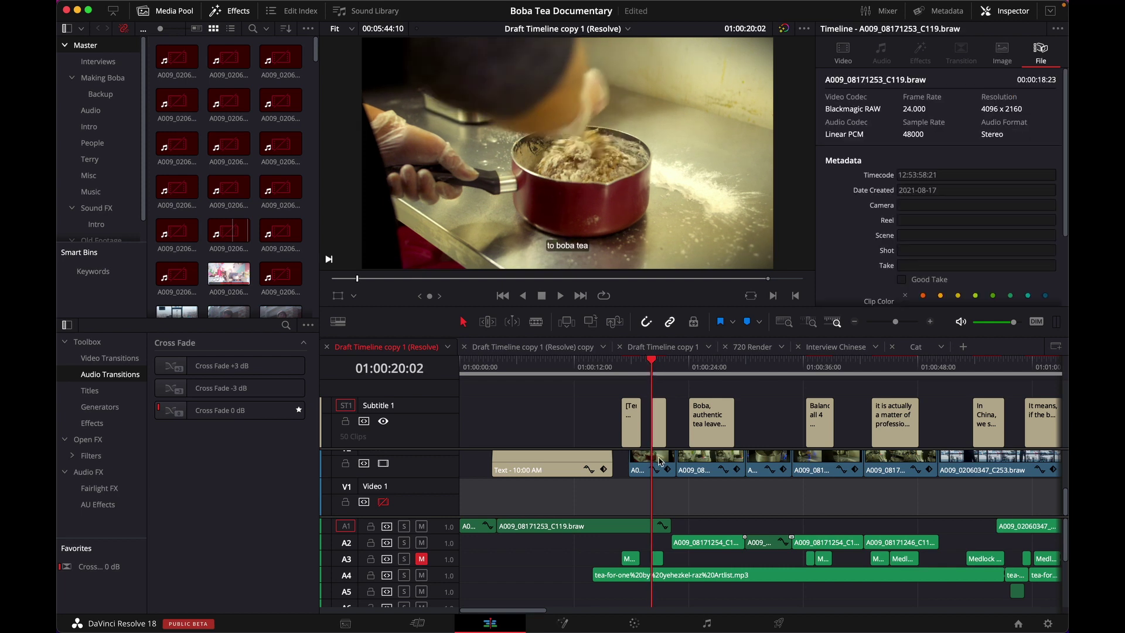
click(721, 461)
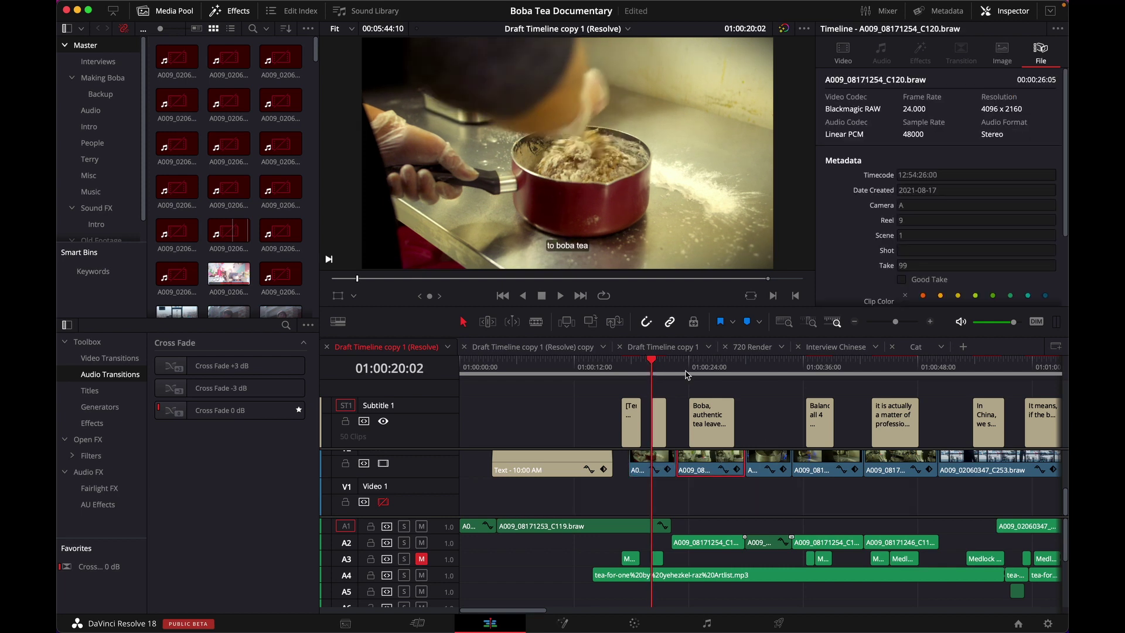
drag(663, 364, 706, 378)
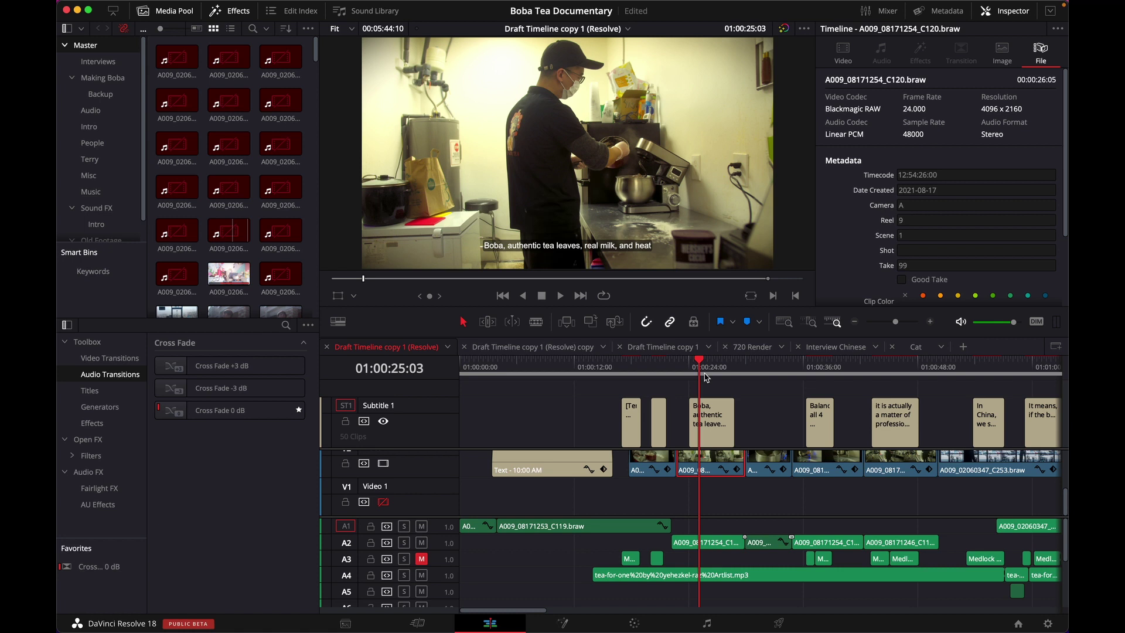
drag(706, 378, 715, 378)
click(652, 366)
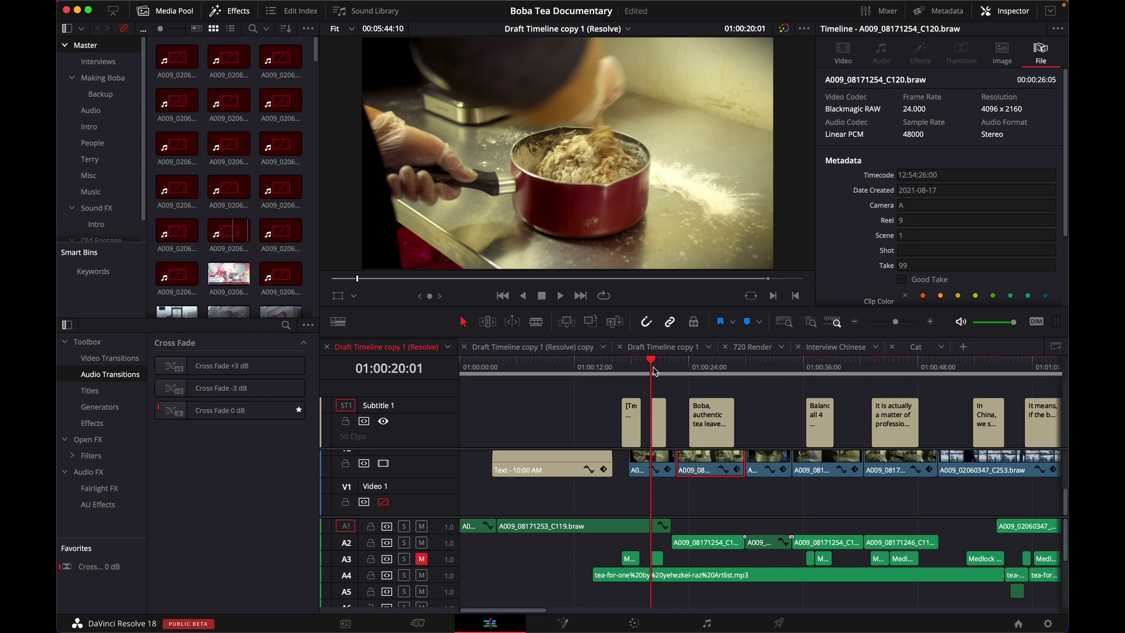
Zoom the timeline out and scrub from the mixer shot through 01:00:53 to the ForGood Tea storefront.
drag(656, 373, 818, 386)
key(super+minus)
key(super+minus)
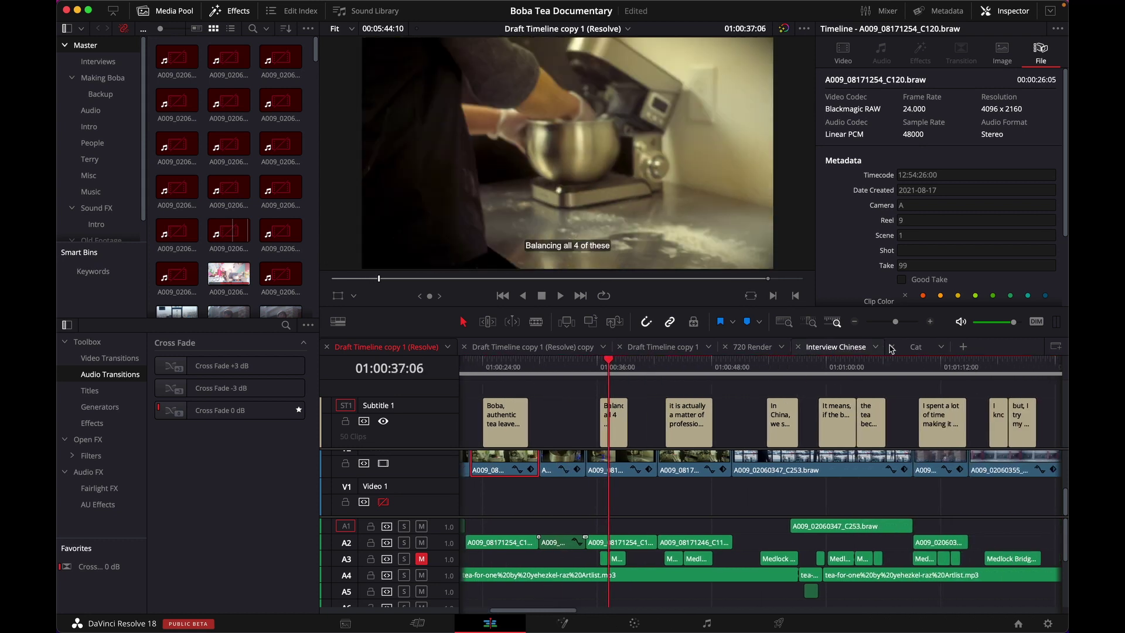
click(713, 366)
drag(714, 366, 924, 378)
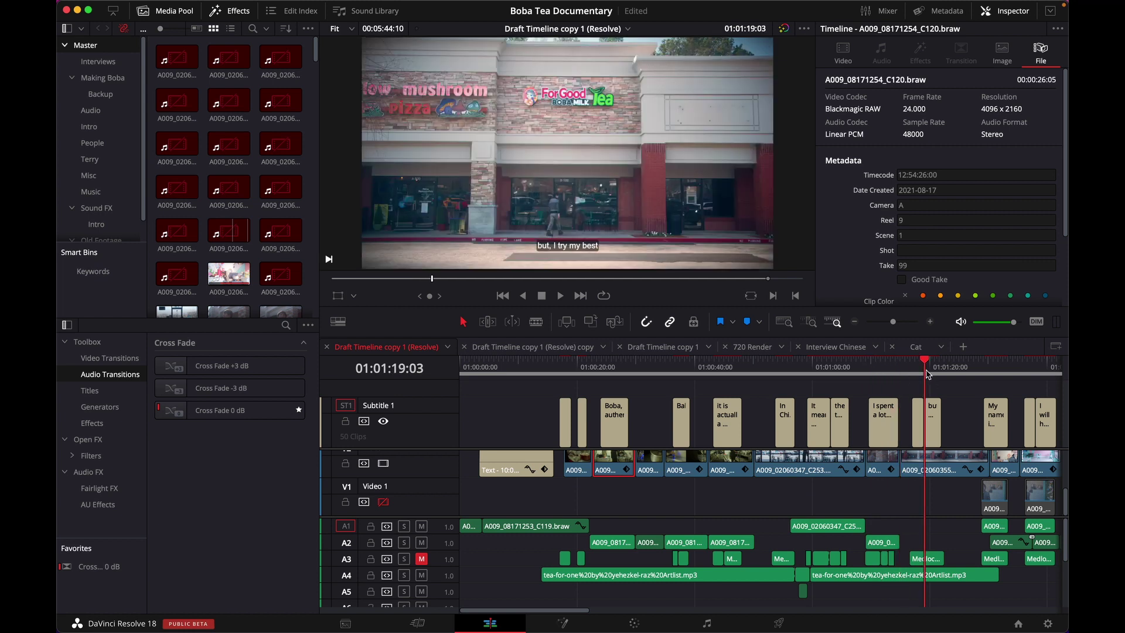
mouse_move(59, 305)
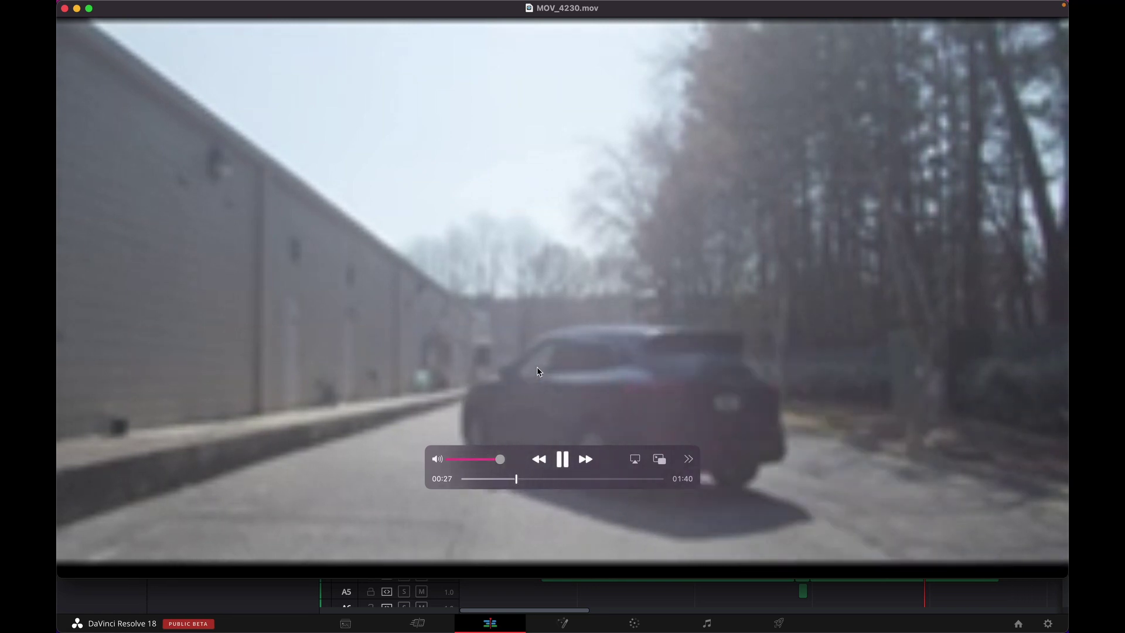
Pause MOV_4230.mov and rewind it to 00:13 on the ForGood Tea sign board.
key(space)
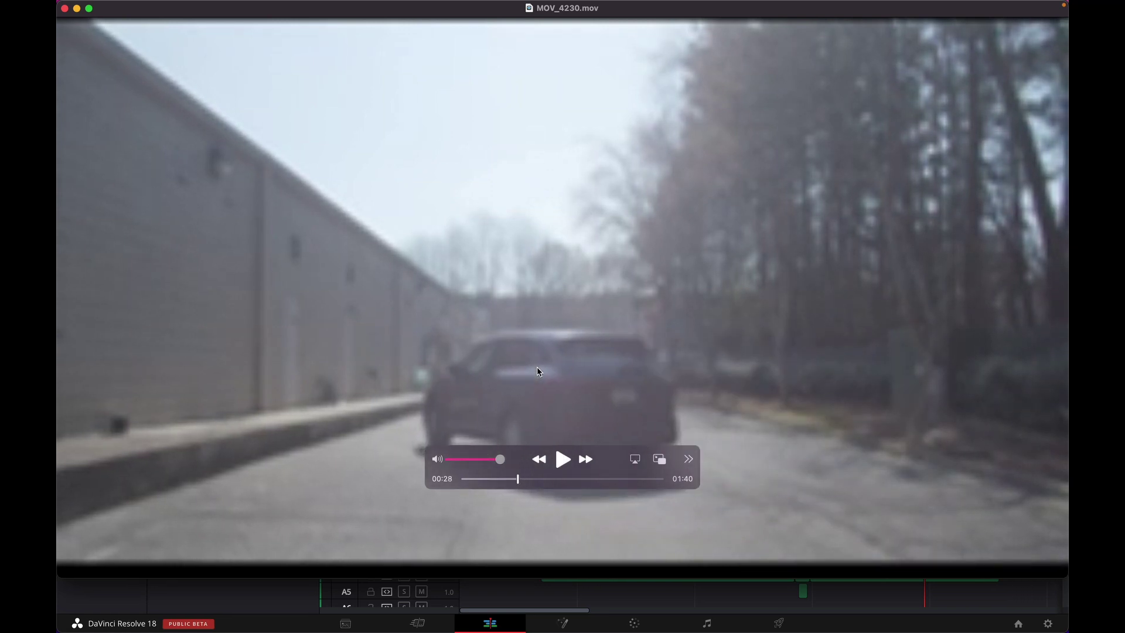
mouse_move(493, 469)
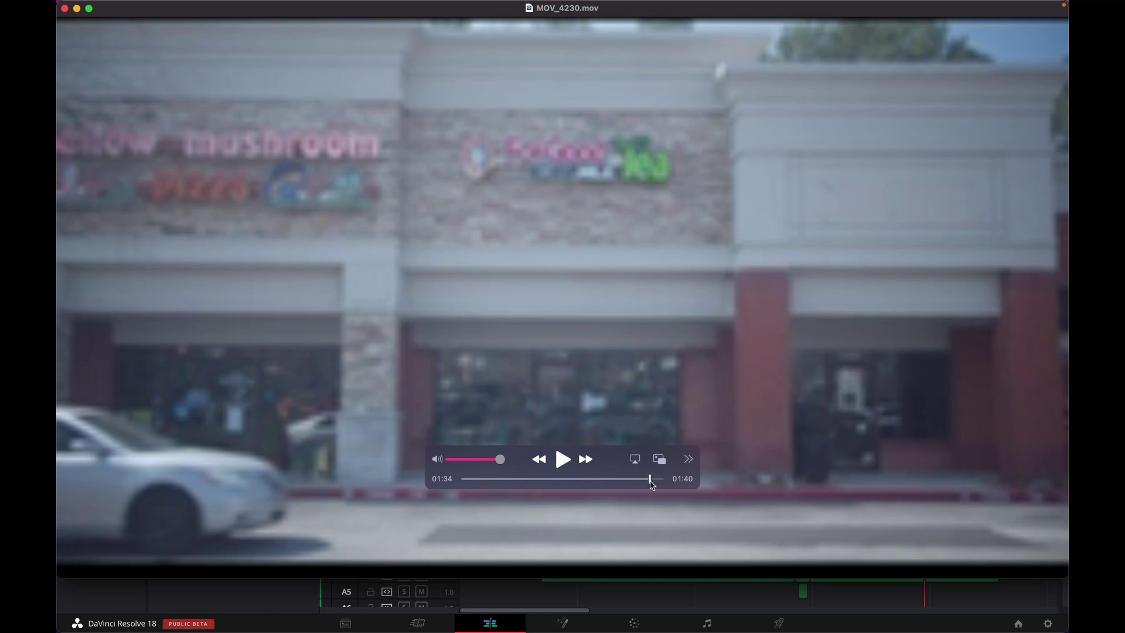
drag(652, 484, 496, 482)
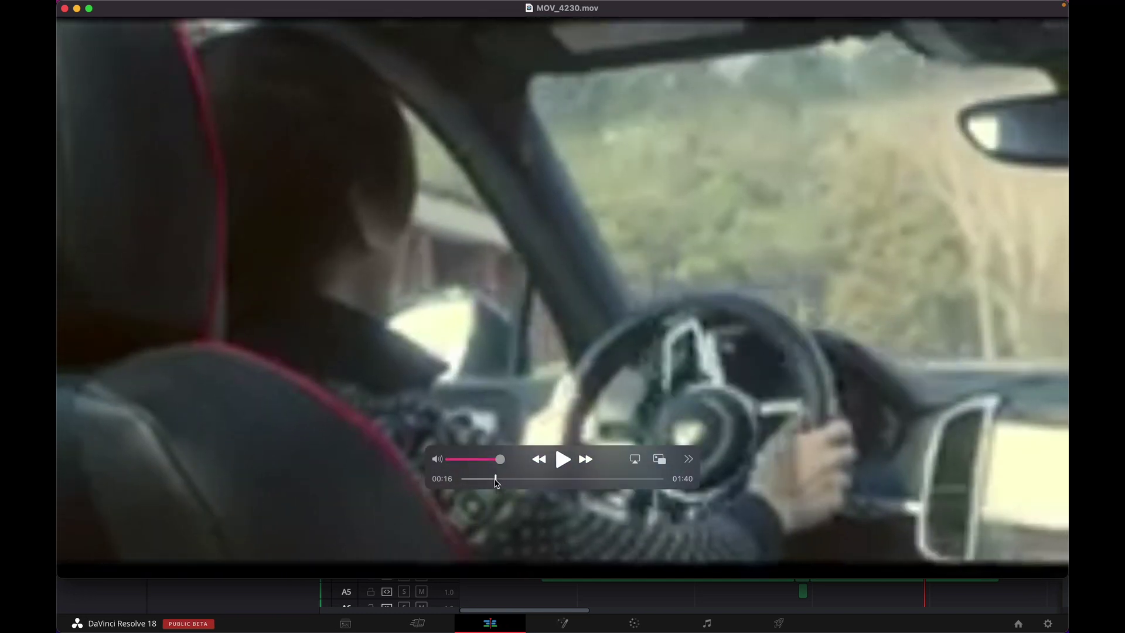
Return to DaVinci Resolve and scrub the opening clips into C120, landing at 01:00:17:18.
click(454, 594)
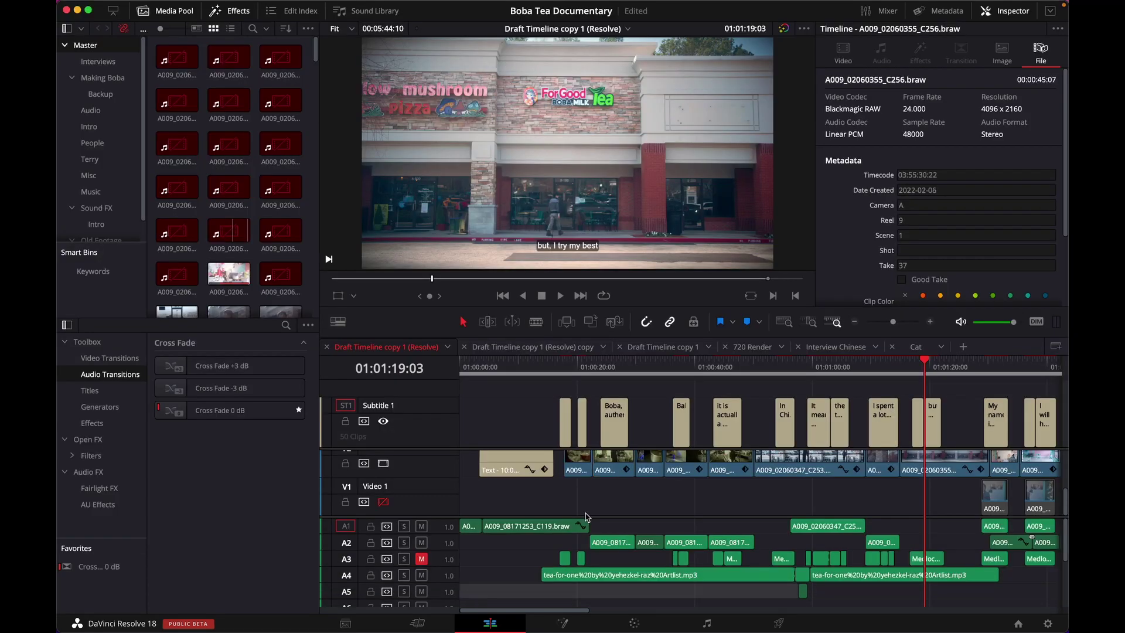
click(573, 368)
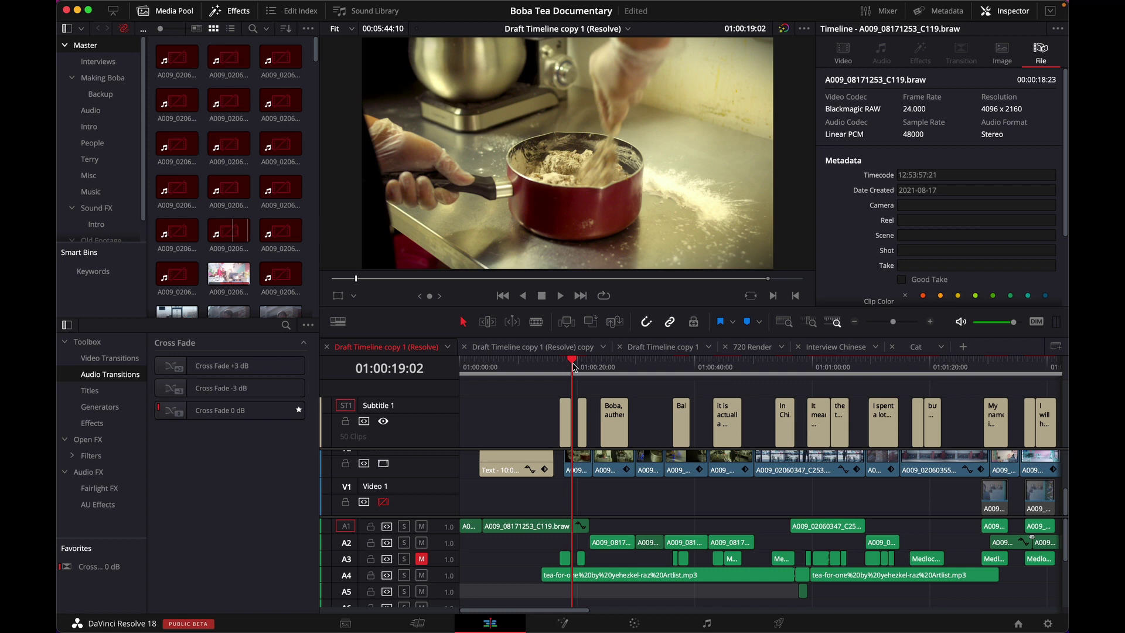
drag(573, 366, 596, 366)
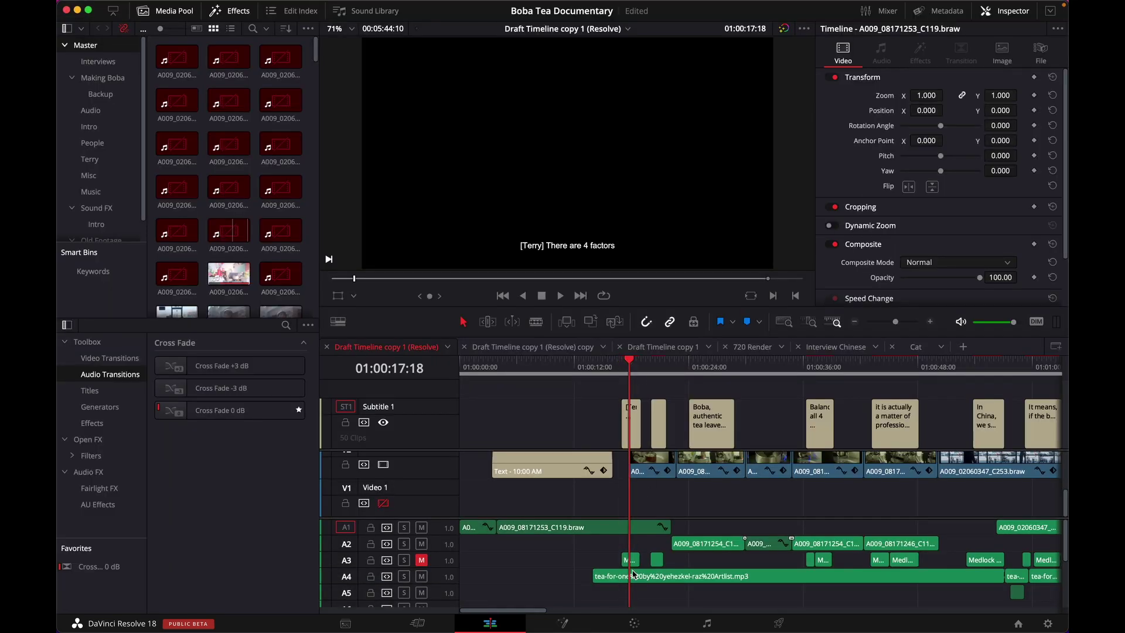
Deselect clips, park the playhead on the mixer shot at 01:00:39:07, and zoom out to show every clip.
click(651, 366)
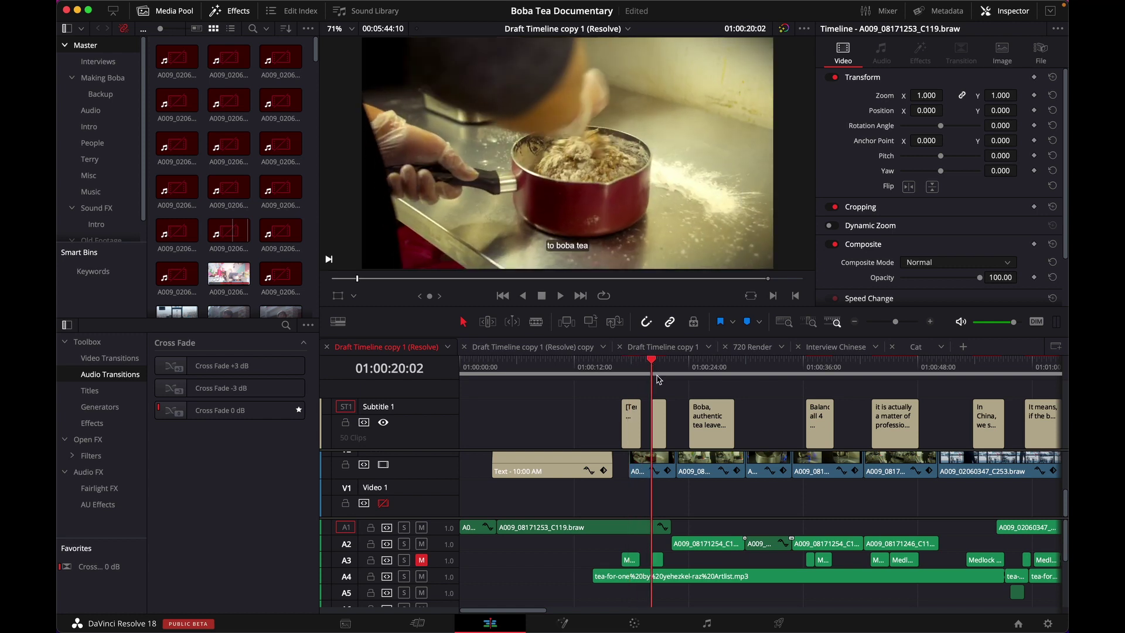
click(622, 373)
key(super+shift+a)
scroll(878, 519, right, 3)
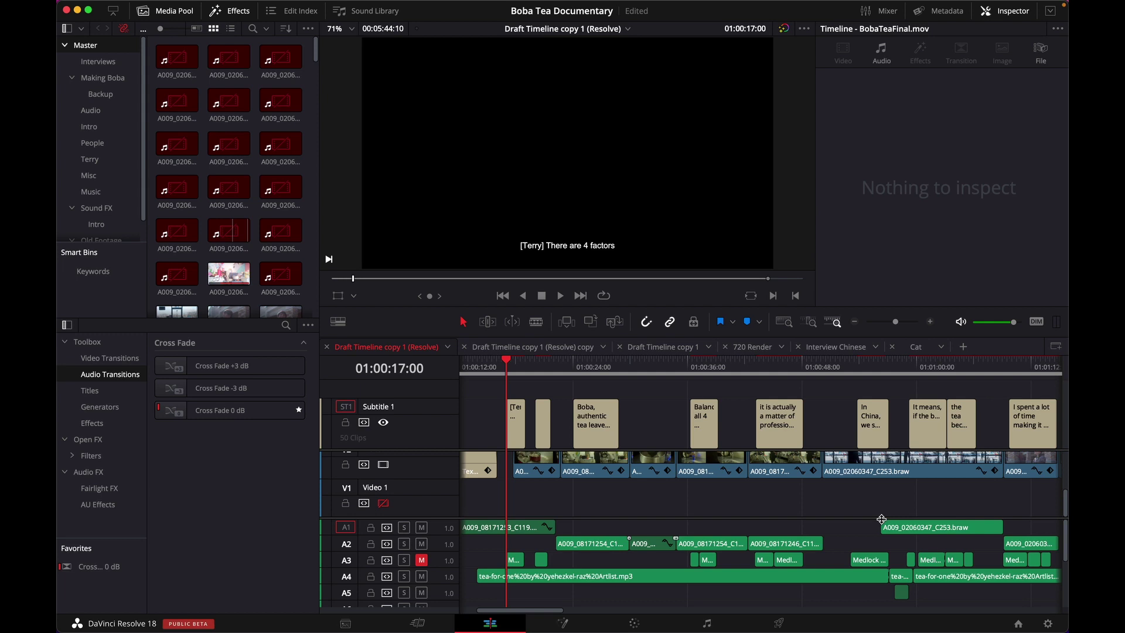
scroll(842, 473, right, 4)
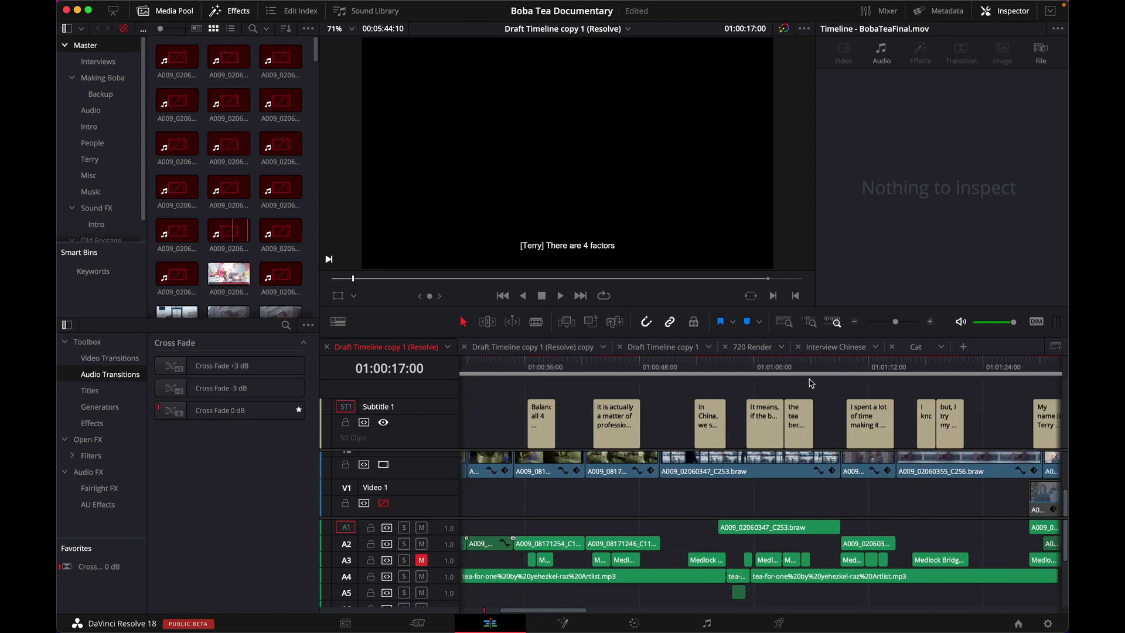
scroll(820, 382, left, 6)
click(836, 380)
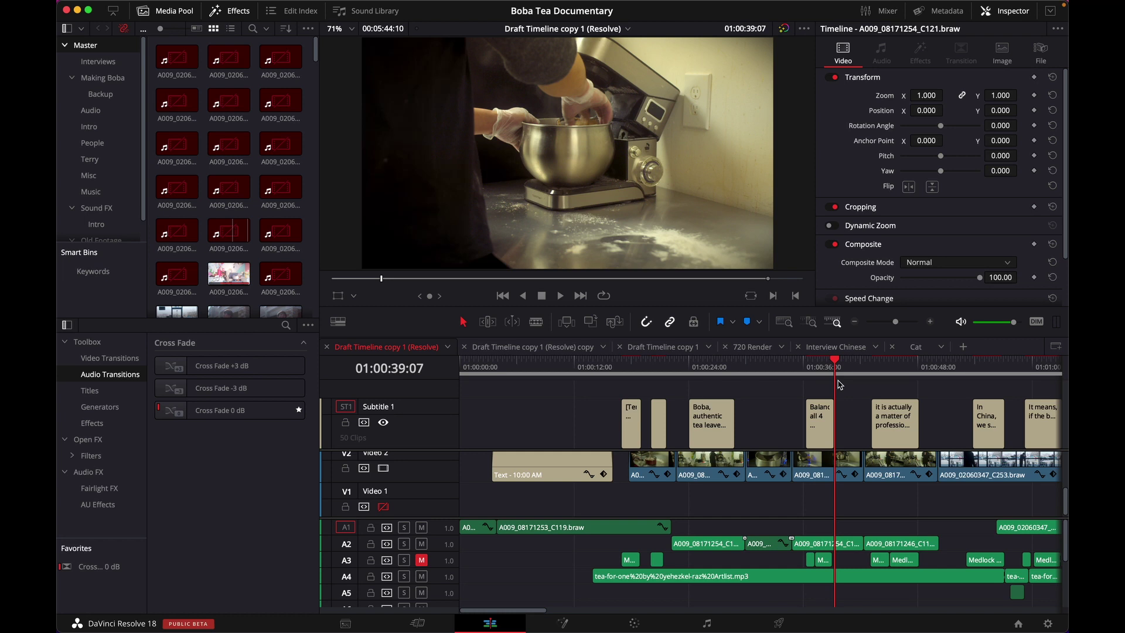
drag(895, 328, 888, 330)
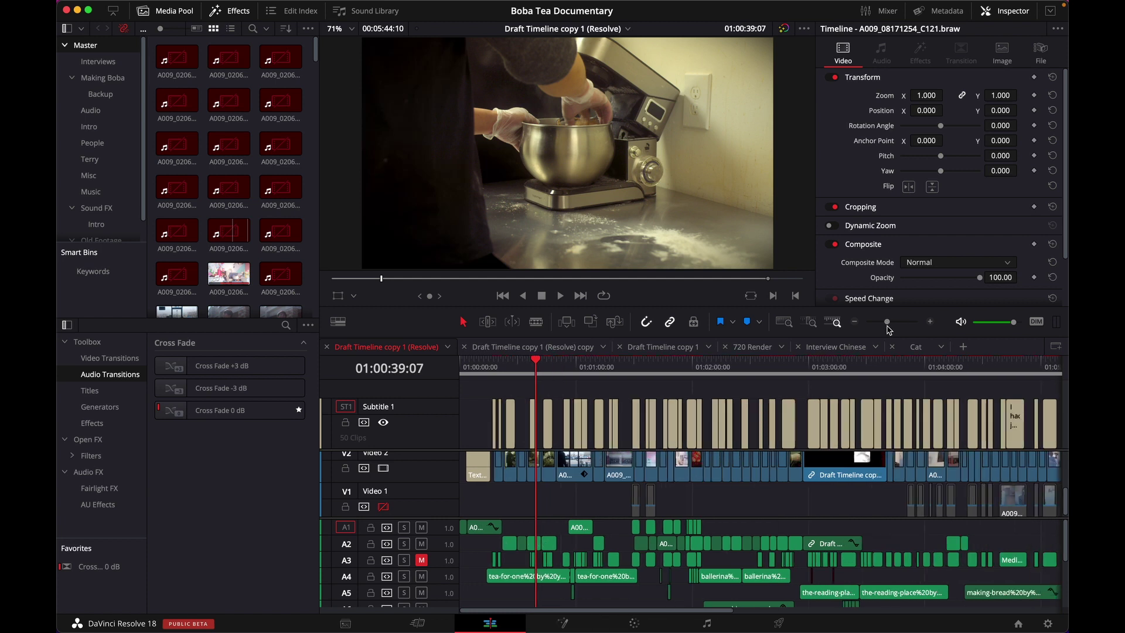